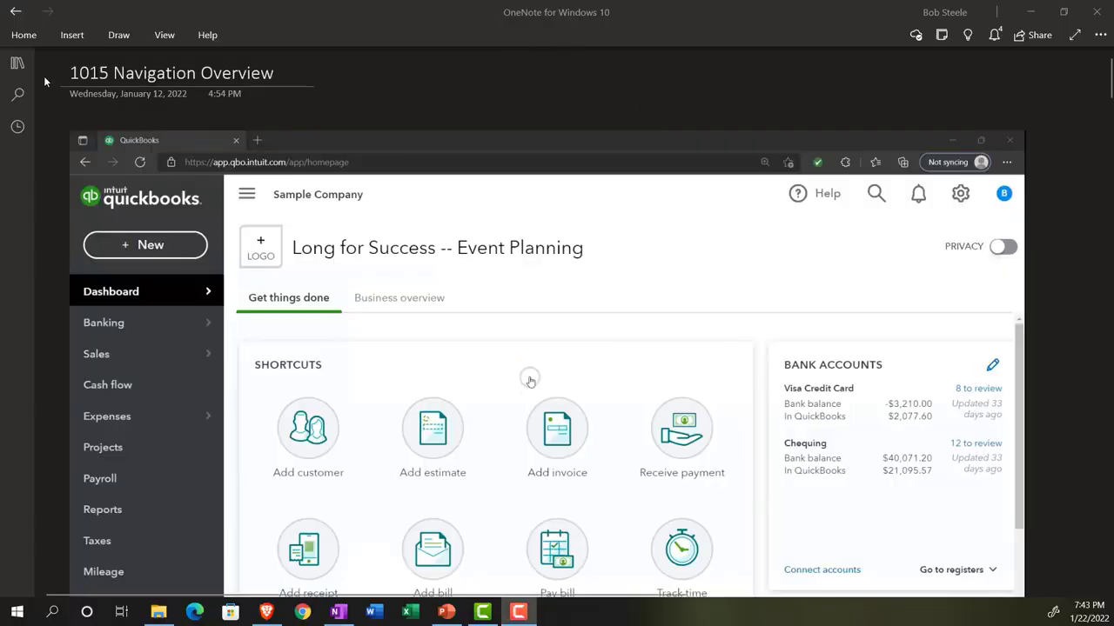
Step: Check the QuickBooks Online 2022 notebook's page list and the page view options, hiding both again
click(17, 63)
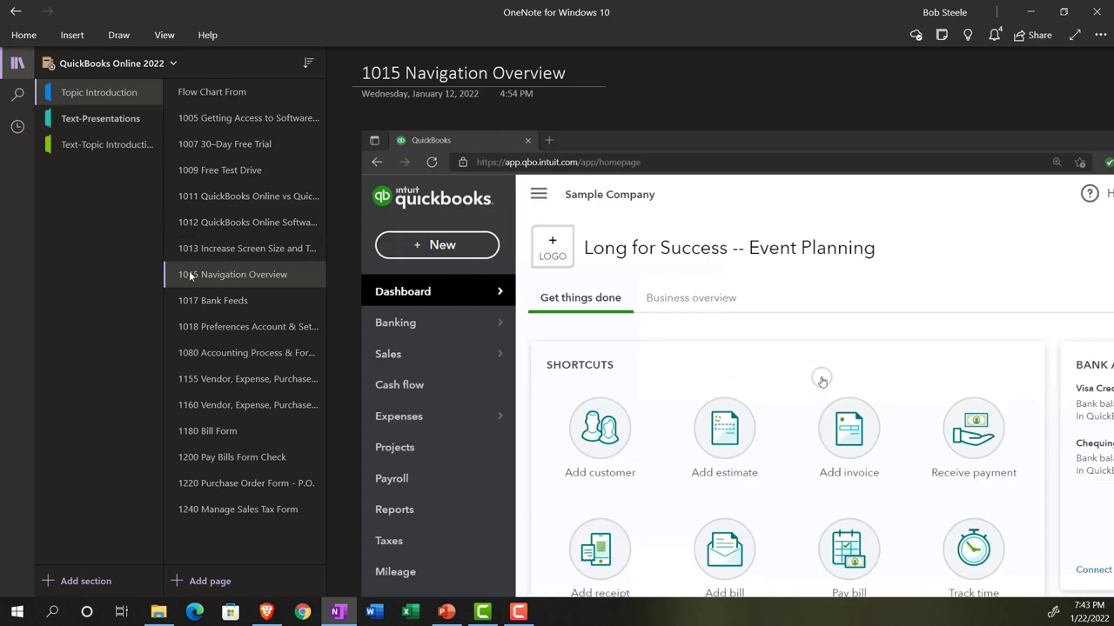
click(164, 35)
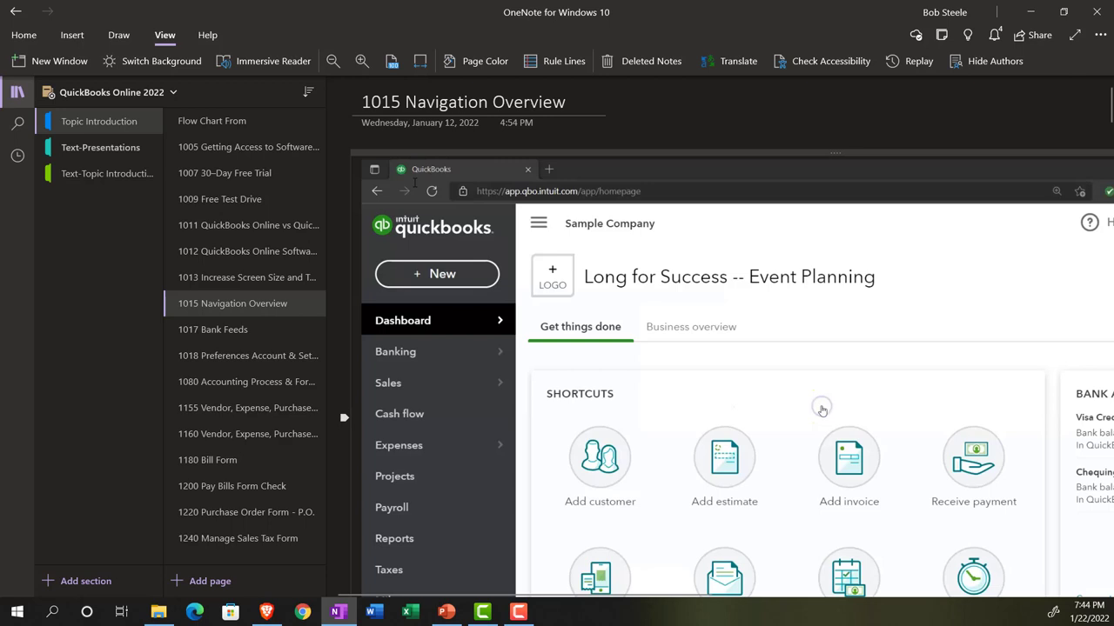
click(17, 91)
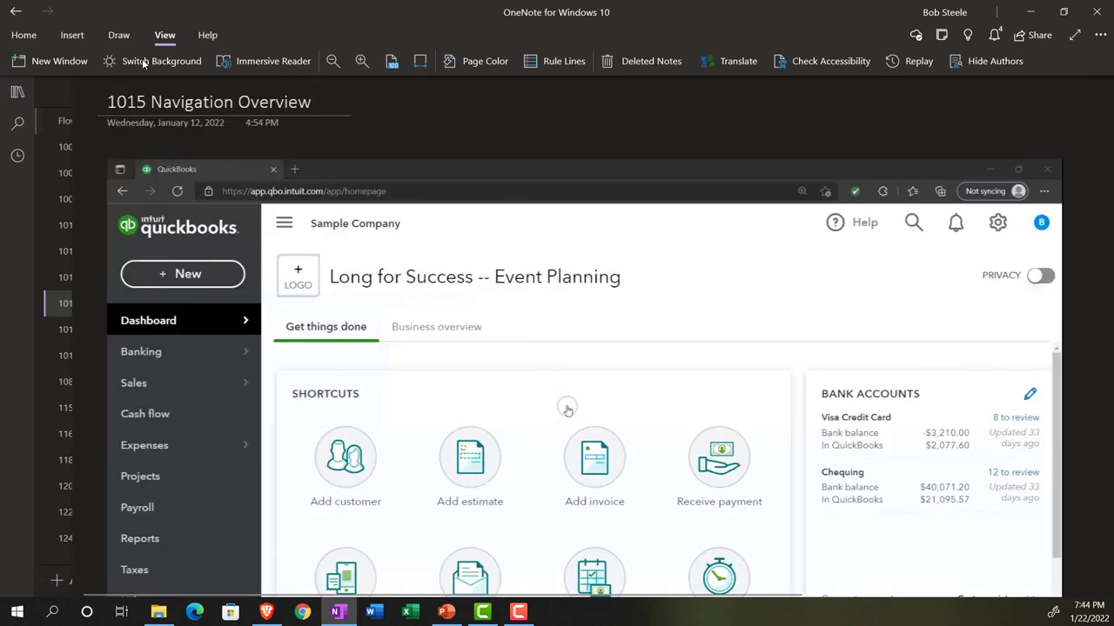
click(164, 37)
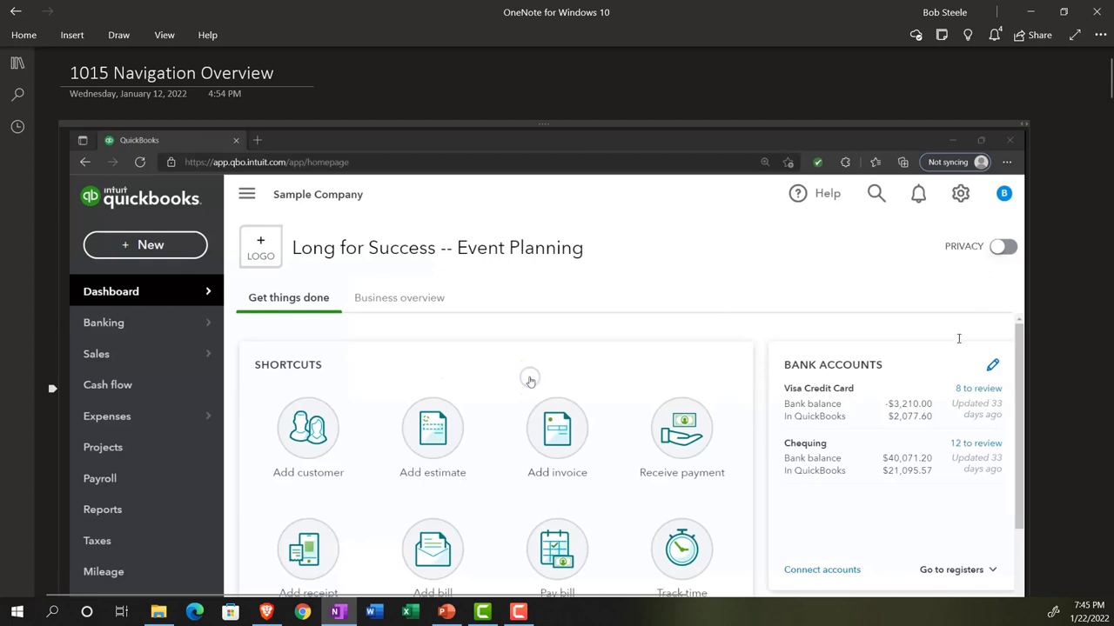
Step: Examine the navigation overview's screenshots of the QuickBooks home pages, the settings menu and the New transaction menu
scroll(572, 397, down, 5)
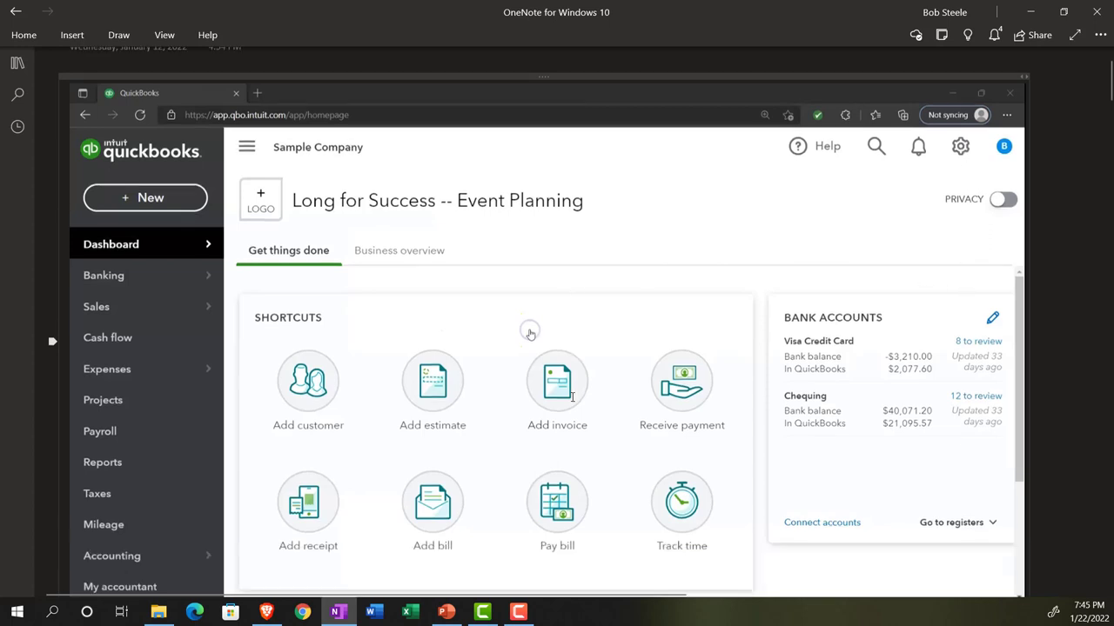
scroll(573, 397, down, 4)
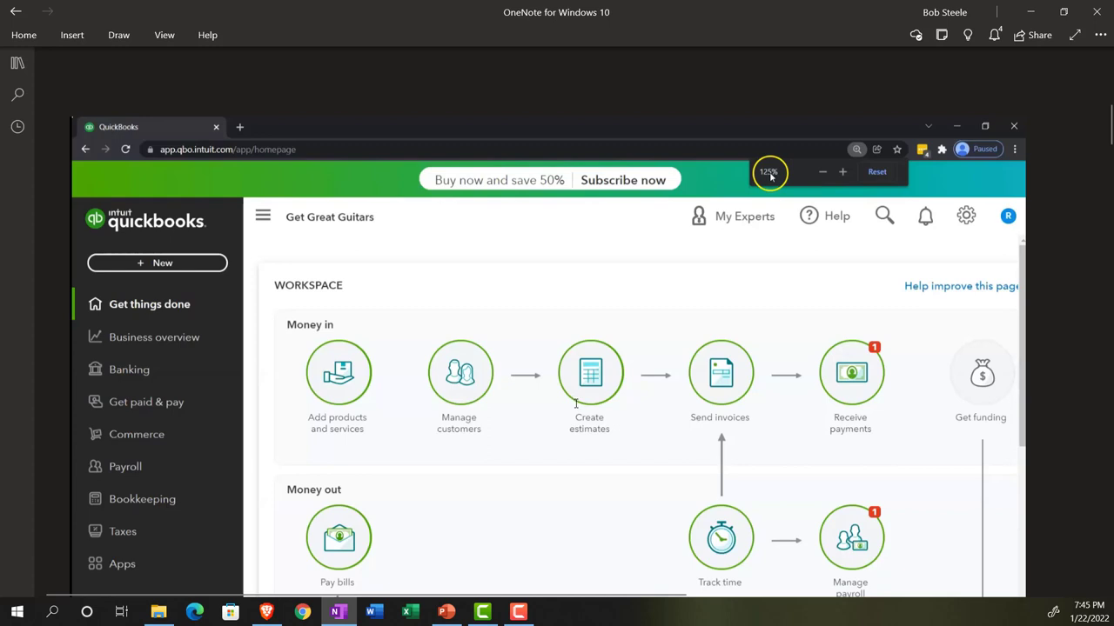
scroll(576, 402, down, 1)
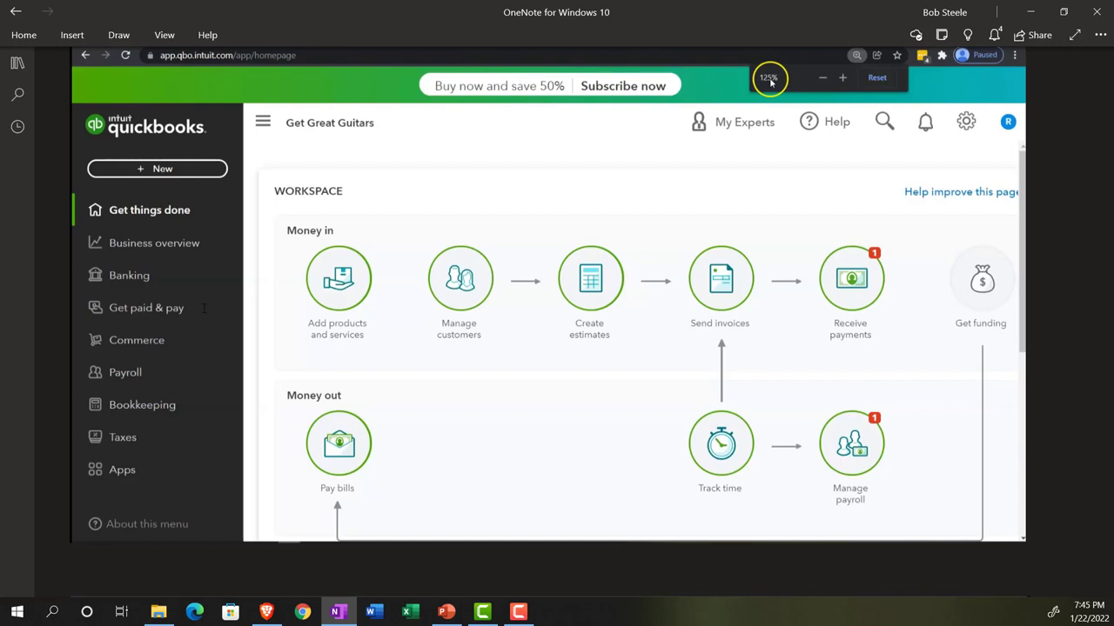
scroll(879, 490, down, 8)
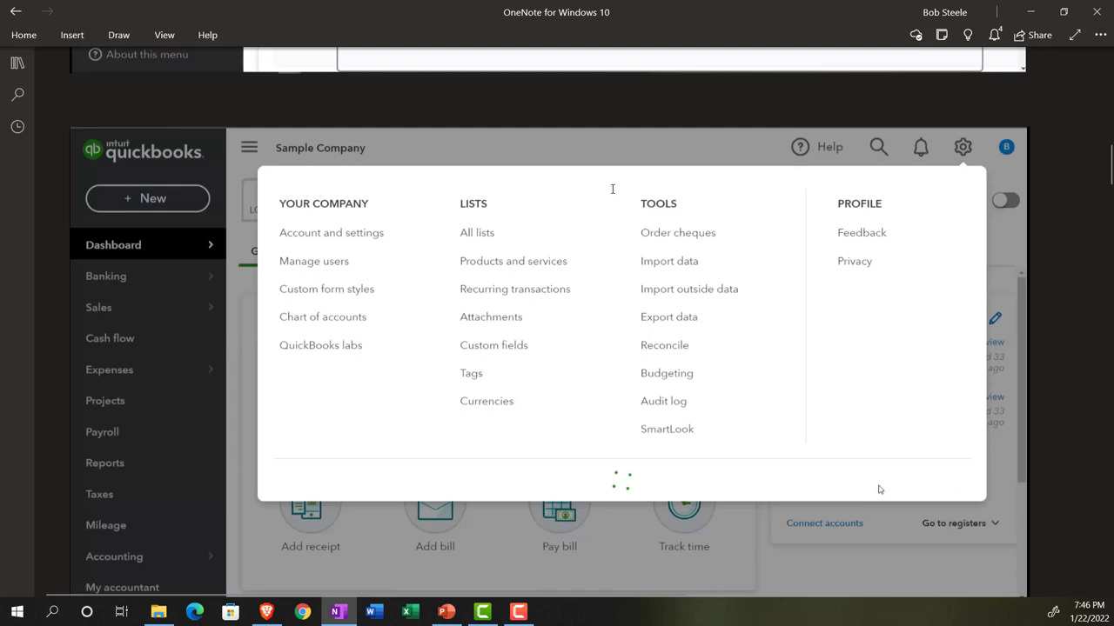
scroll(612, 189, down, 5)
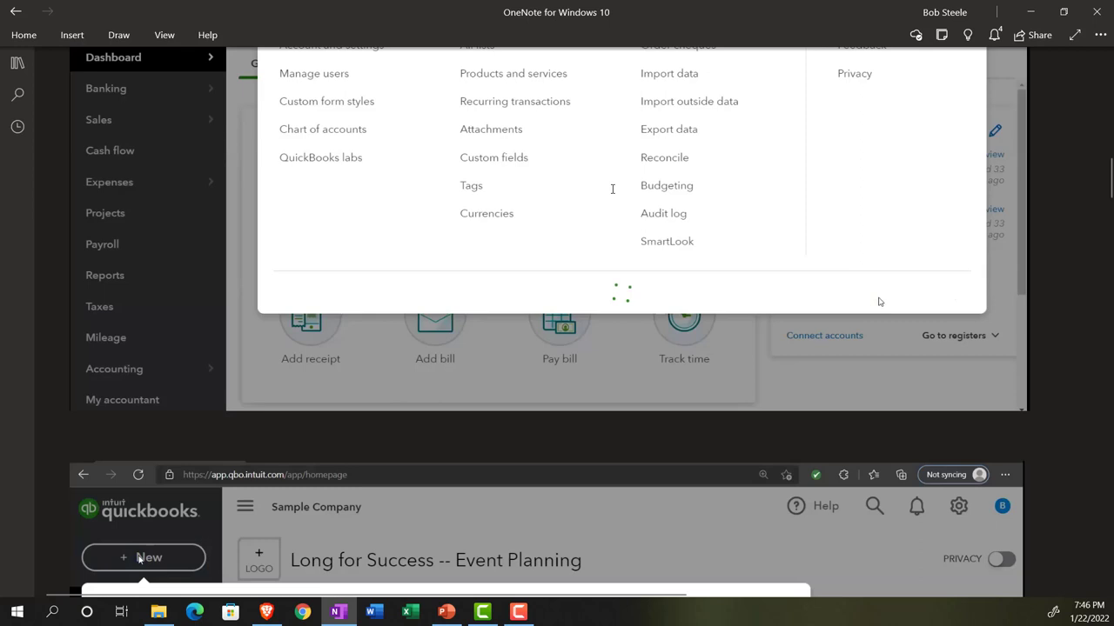
scroll(613, 189, down, 8)
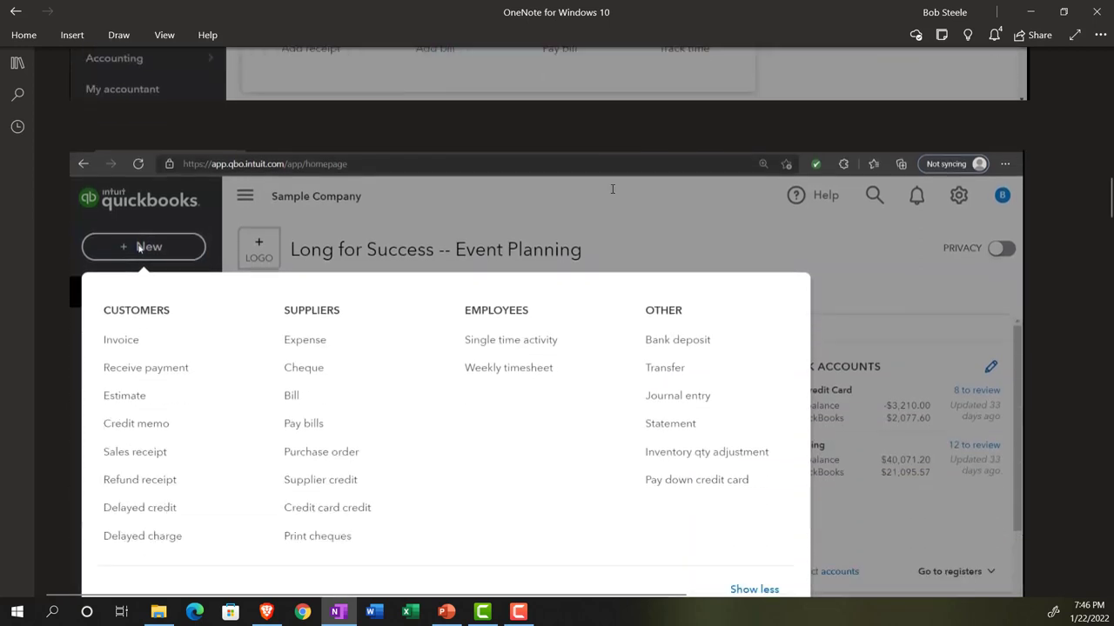
scroll(612, 189, down, 2)
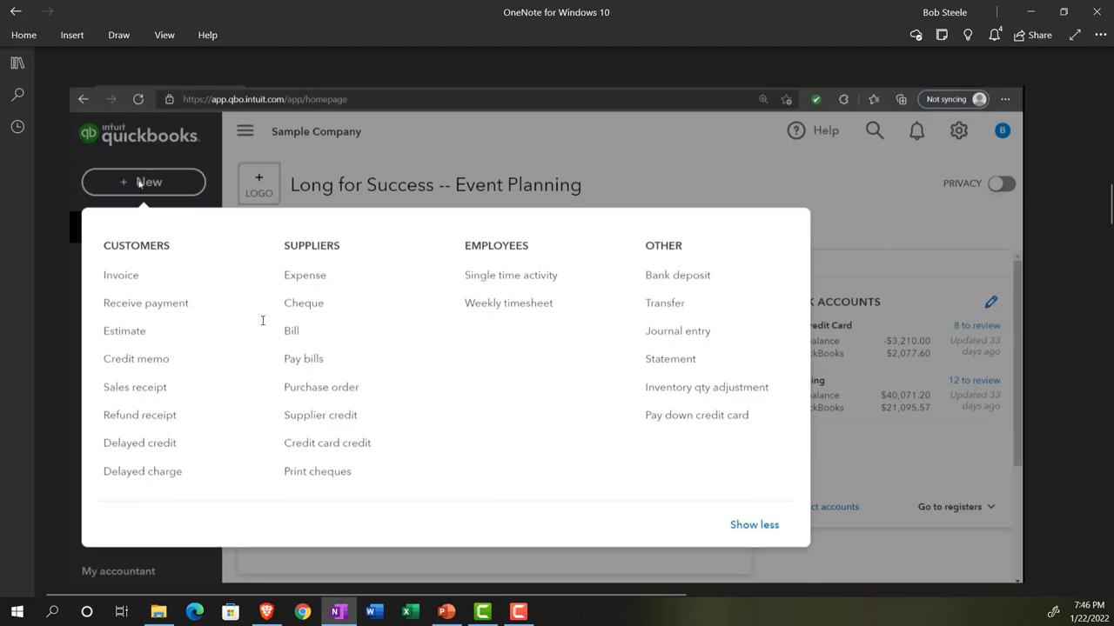
Step: Examine the screenshots of the Sales customers, Expenses transactions and Payroll pages in the navigation overview
scroll(262, 320, down, 5)
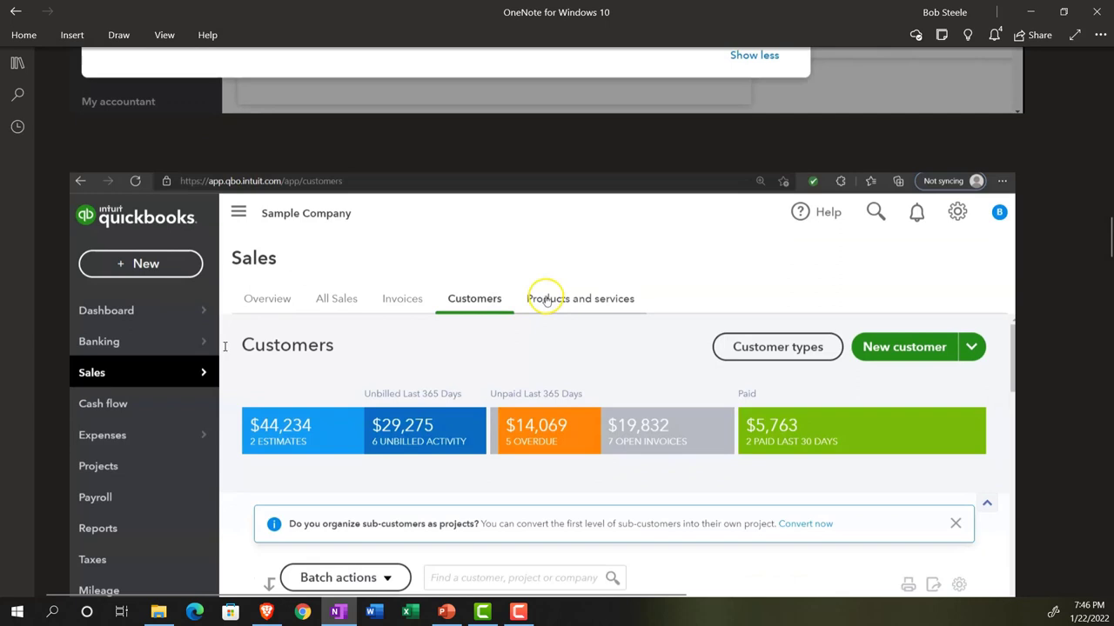
scroll(224, 346, down, 1)
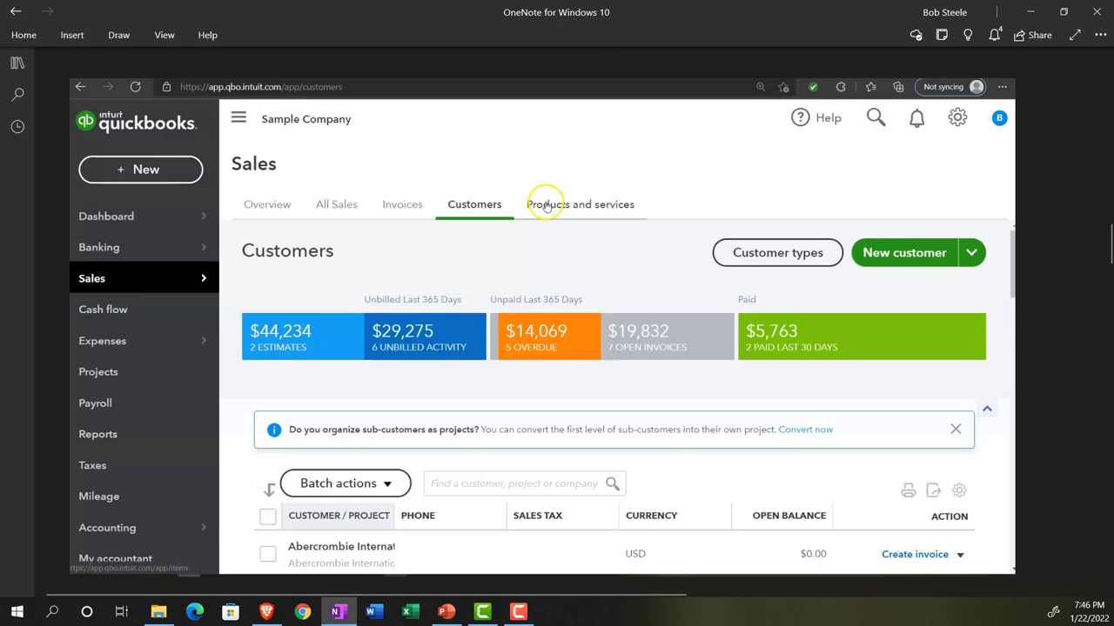
scroll(547, 321, down, 4)
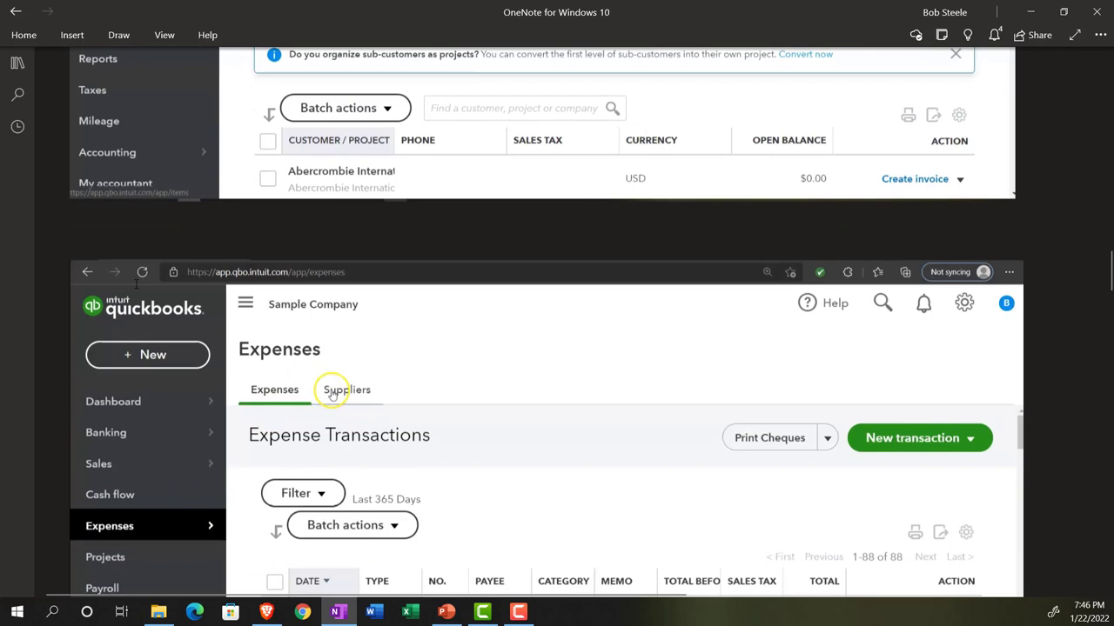
scroll(136, 285, down, 1)
scroll(136, 284, down, 1)
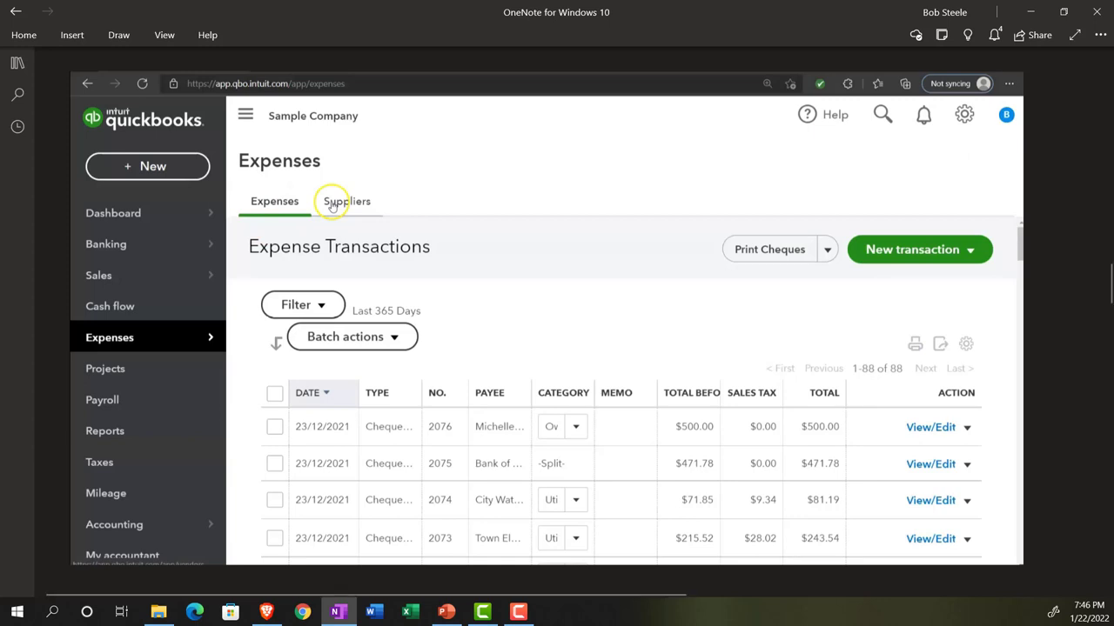
scroll(146, 331, down, 3)
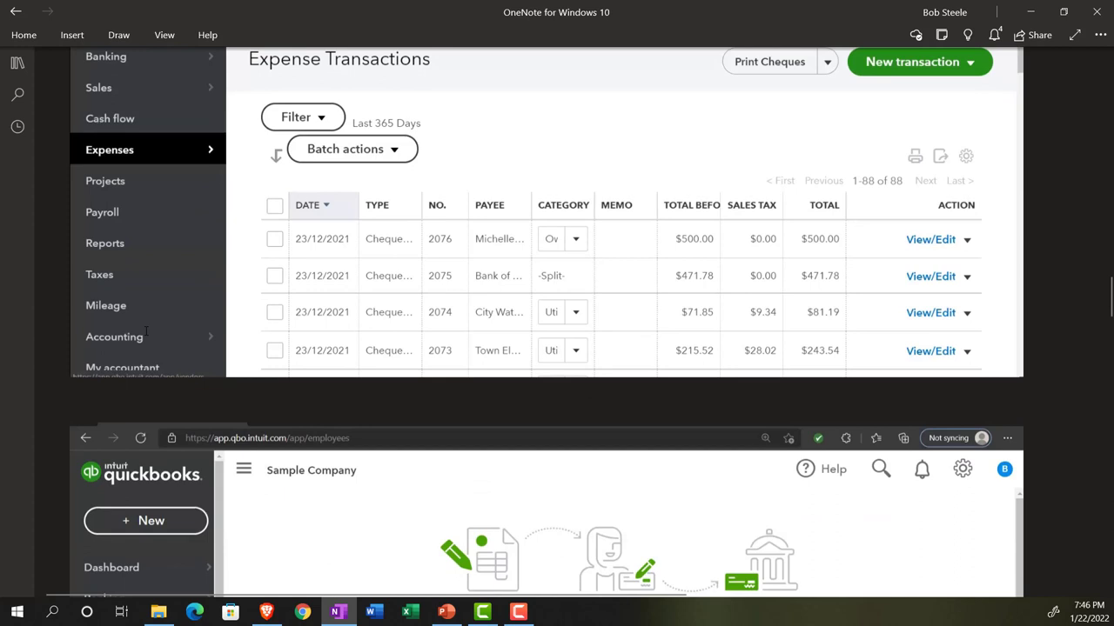
scroll(146, 332, down, 3)
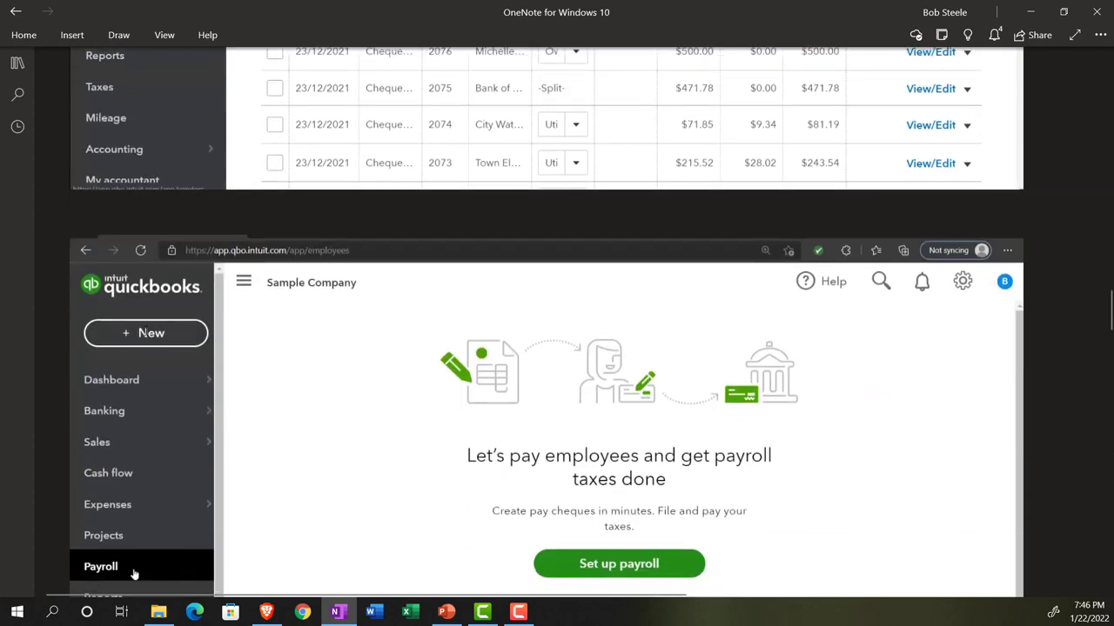
scroll(146, 330, down, 2)
scroll(146, 330, down, 2)
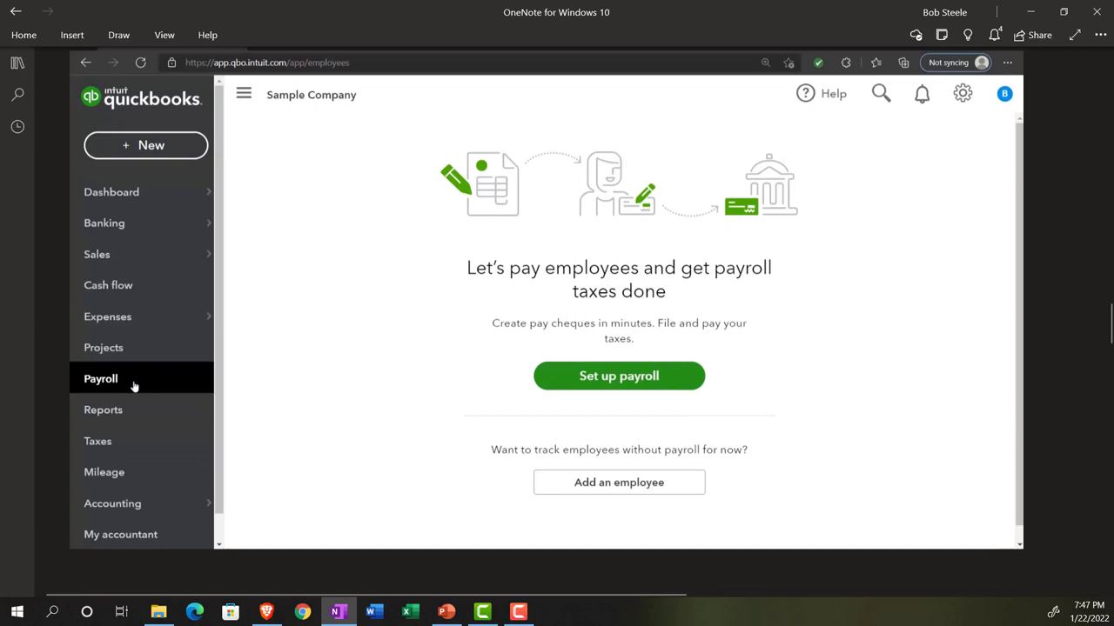
Step: Examine the screenshots of the Reports, Sales Tax and Banking pages in the navigation overview
scroll(157, 369, down, 2)
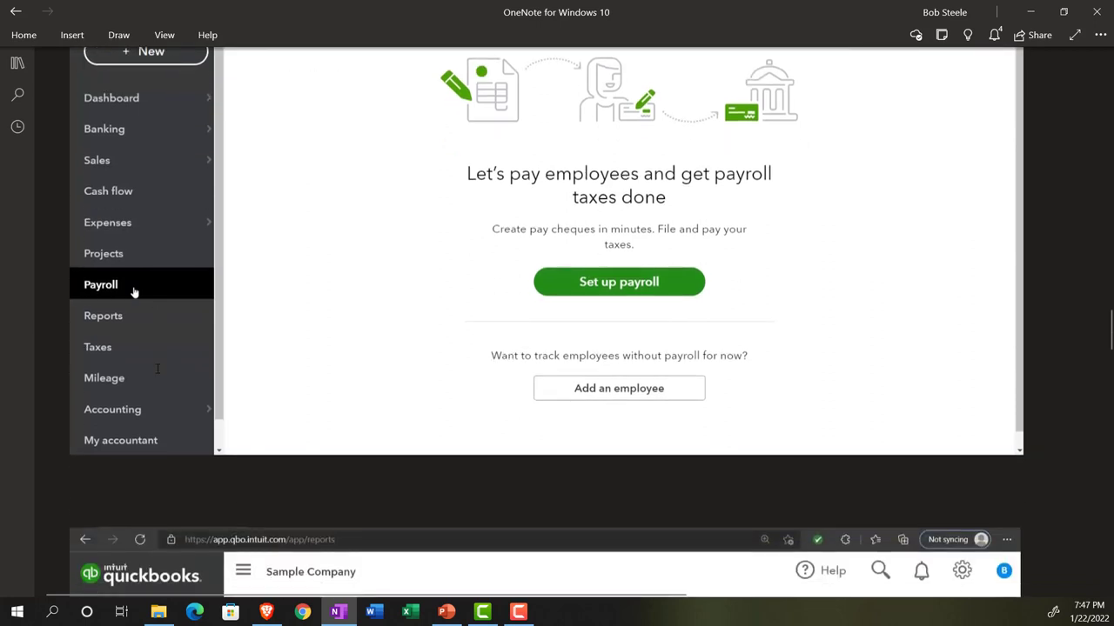
scroll(157, 369, down, 6)
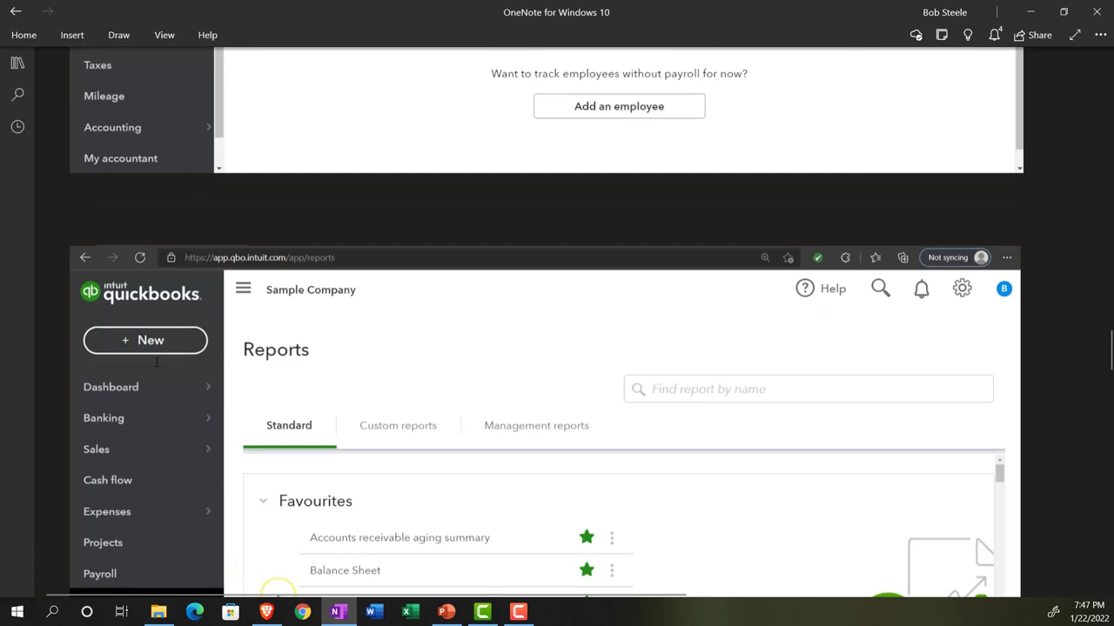
scroll(157, 363, down, 4)
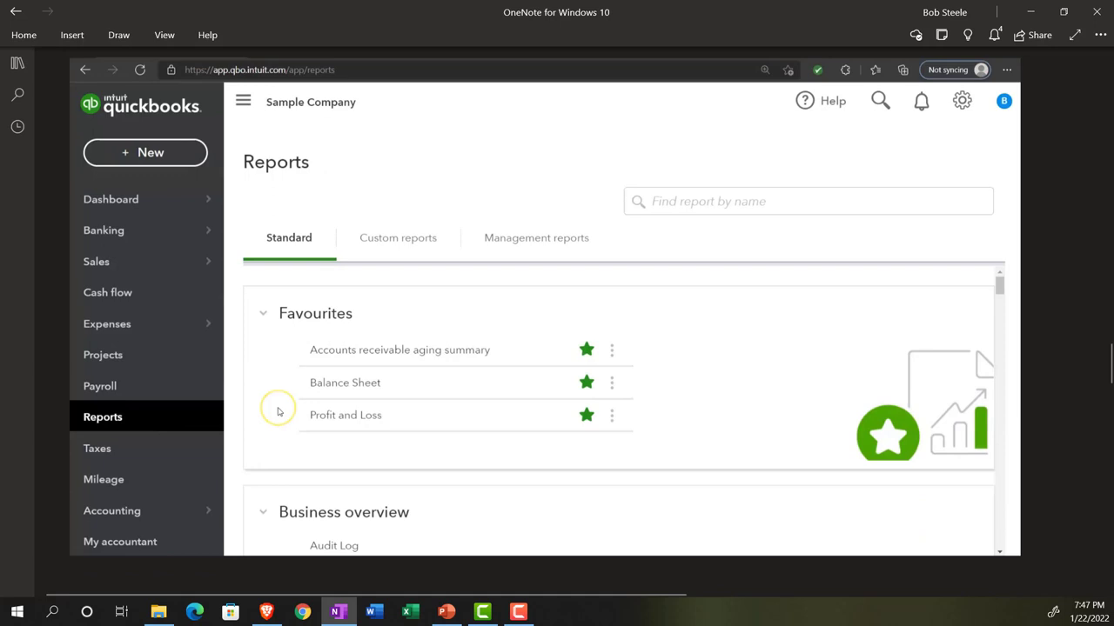
scroll(547, 348, down, 8)
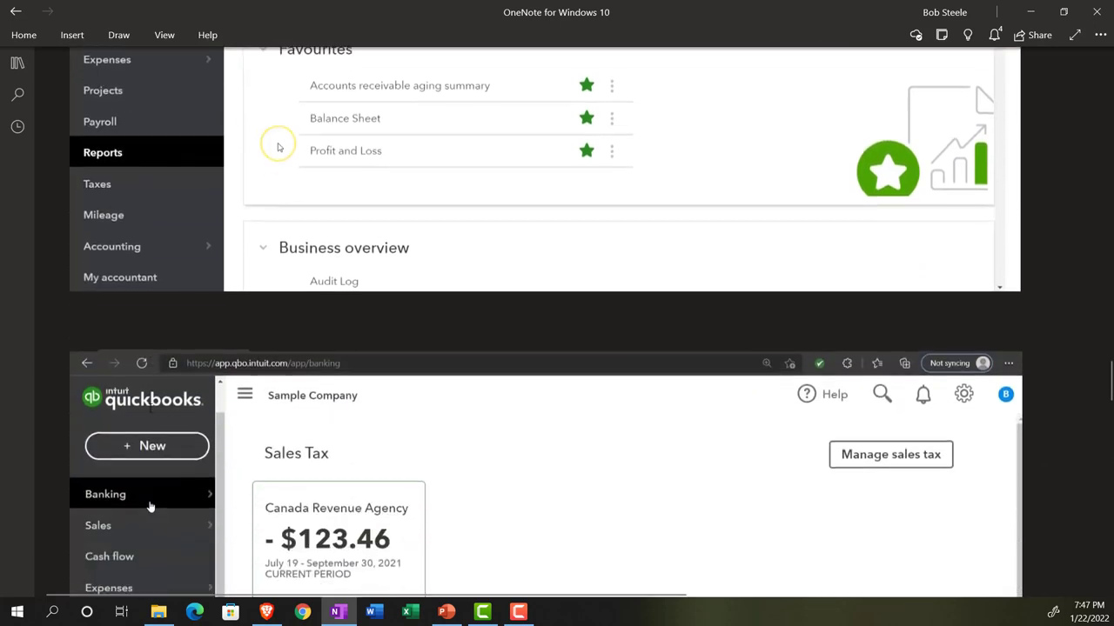
scroll(149, 405, down, 2)
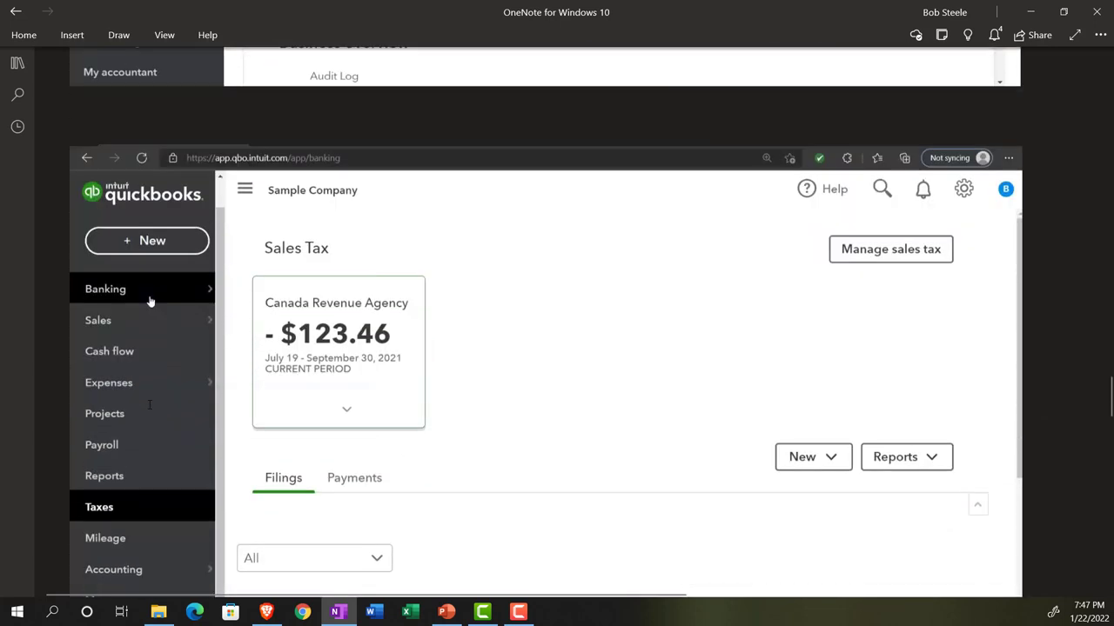
scroll(149, 301, down, 2)
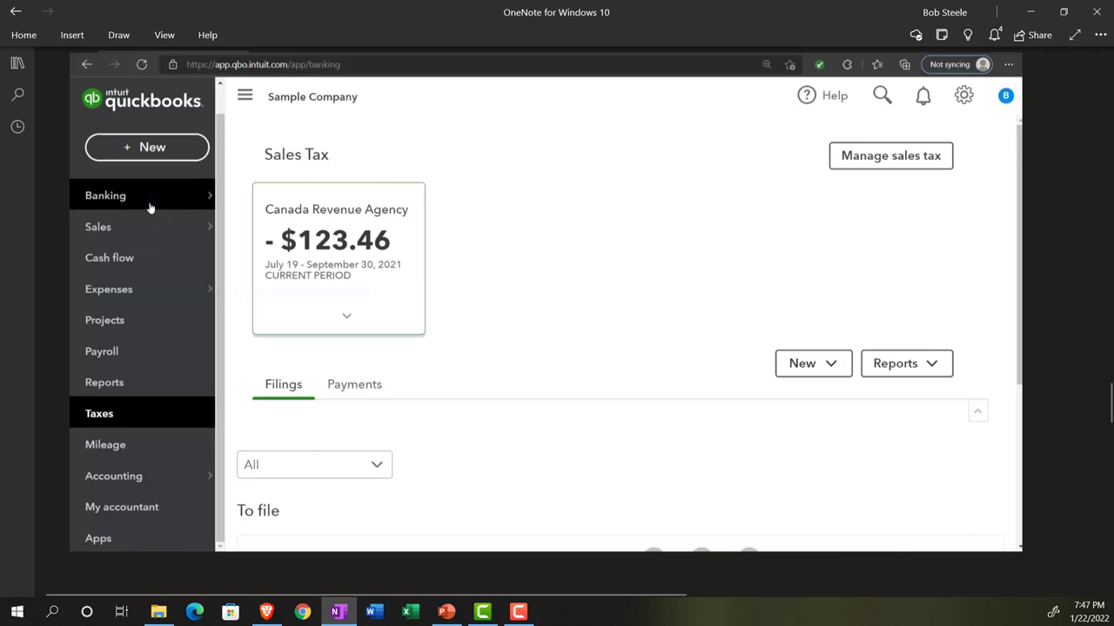
scroll(149, 209, down, 9)
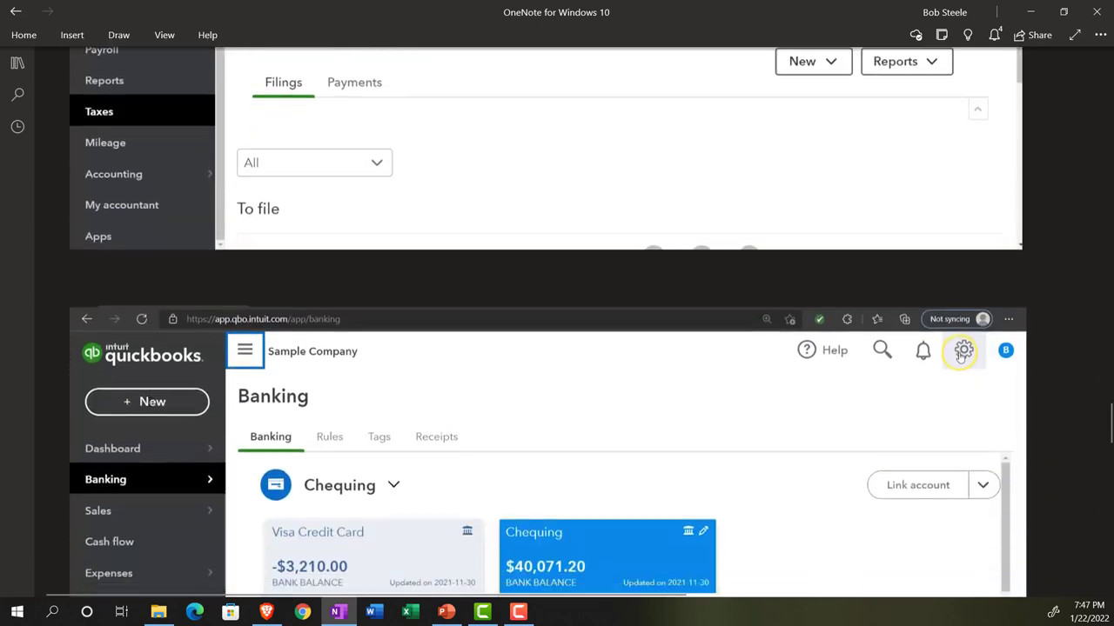
scroll(149, 402, down, 2)
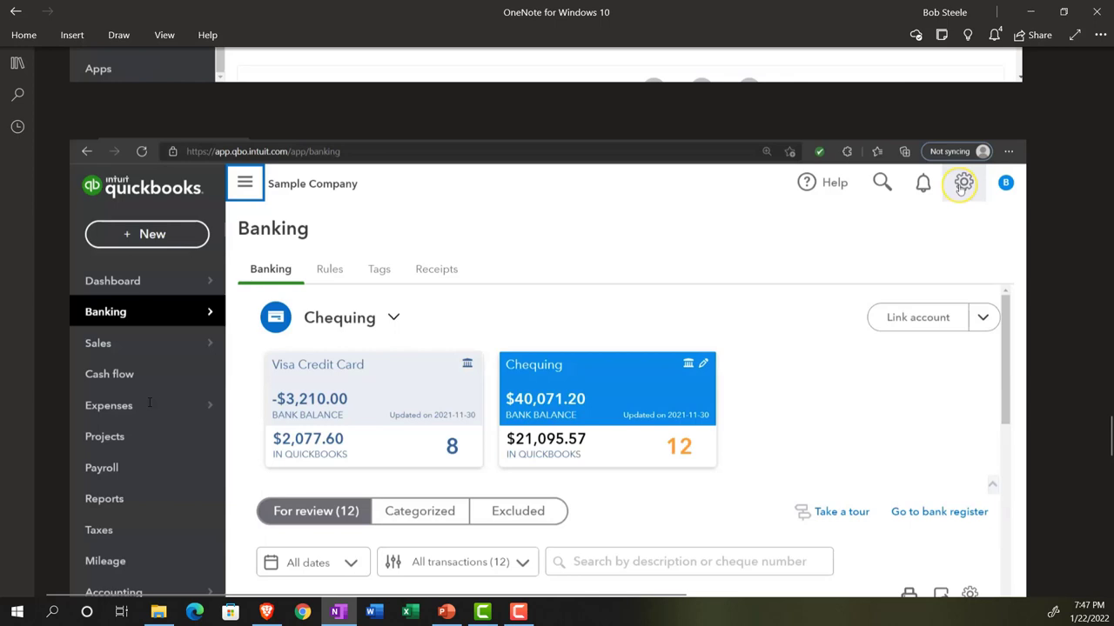
scroll(149, 401, down, 2)
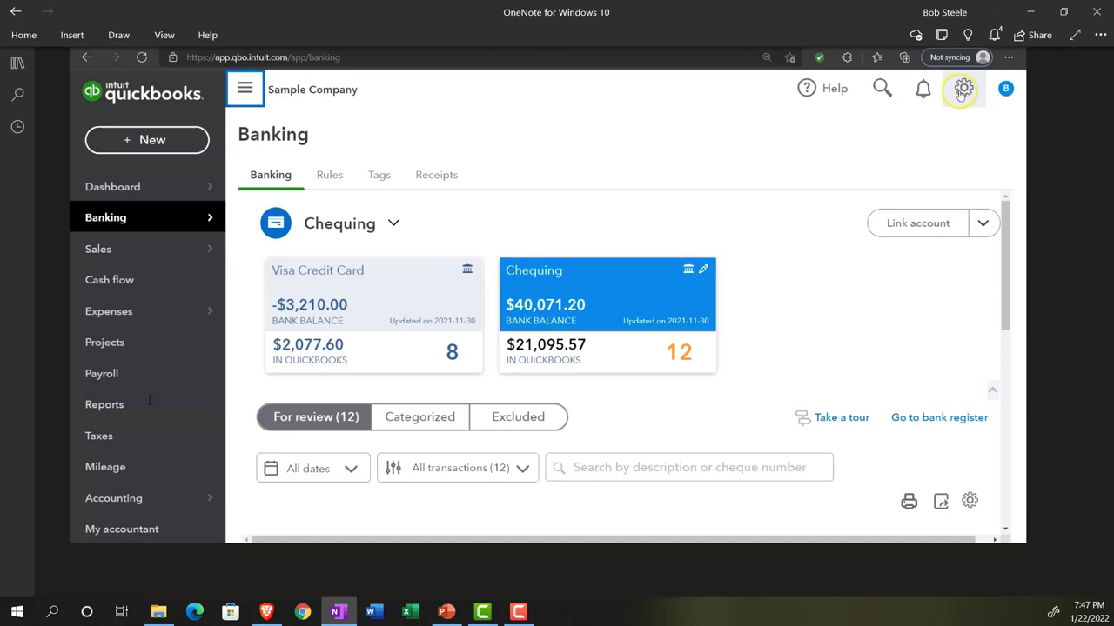
Step: Examine the Get Great Guitars workspace and Get paid & pay vendors screenshots through to the end of the note
scroll(148, 402, down, 10)
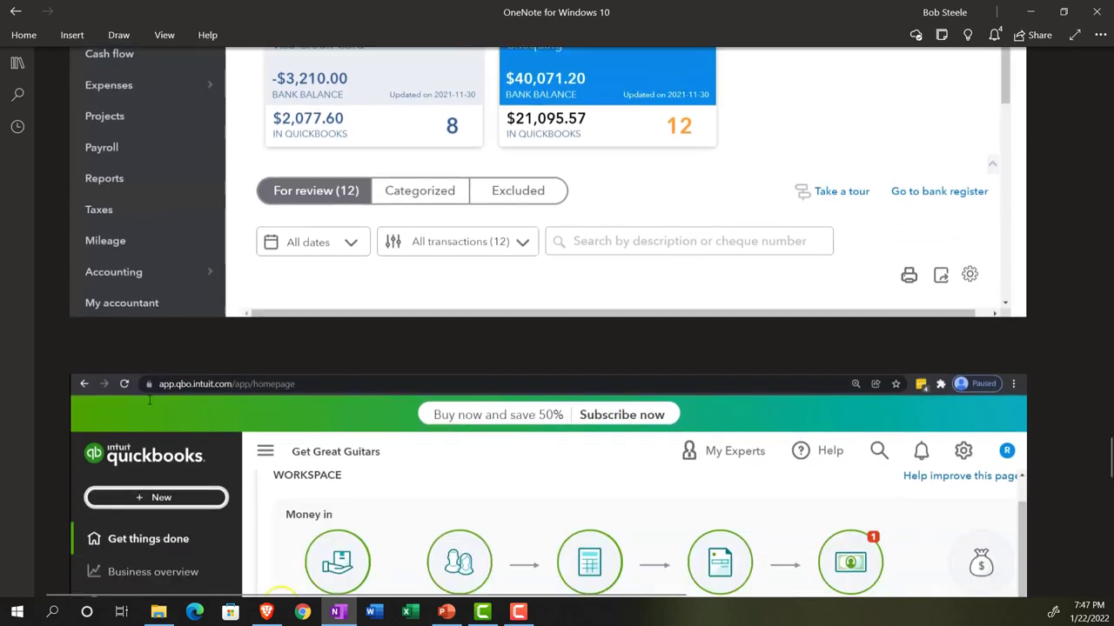
scroll(149, 399, down, 2)
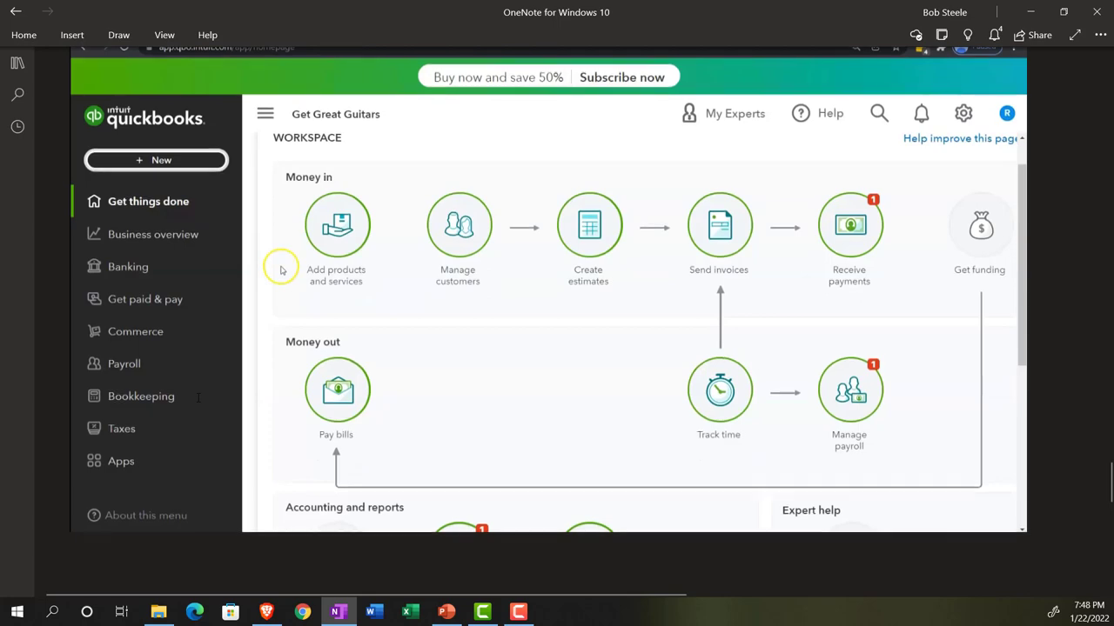
scroll(199, 398, down, 5)
scroll(199, 398, down, 1)
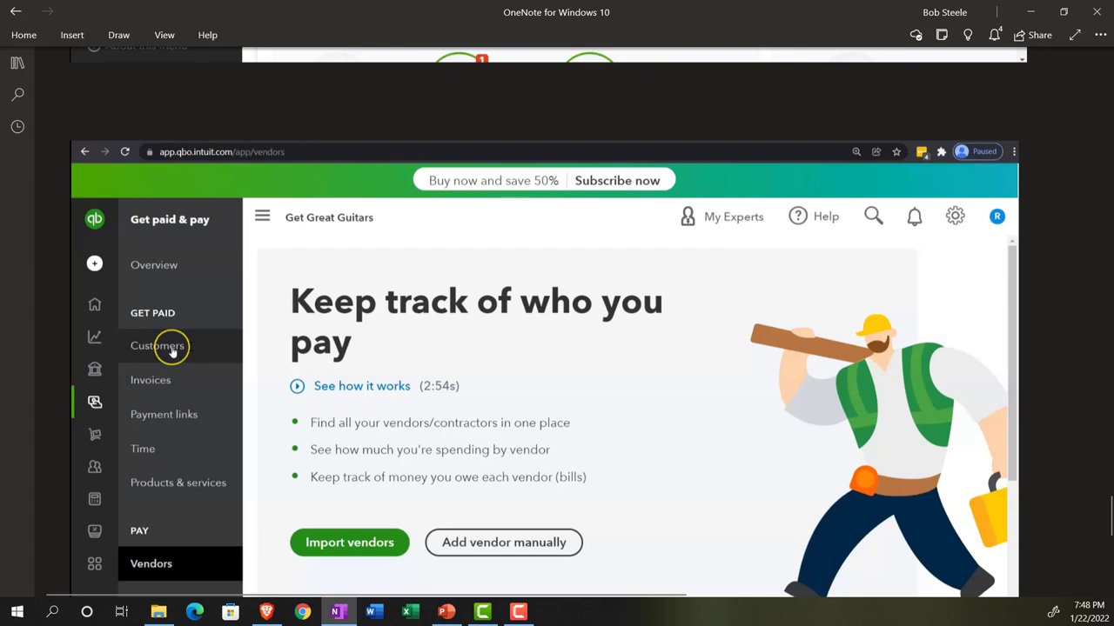
scroll(189, 444, down, 1)
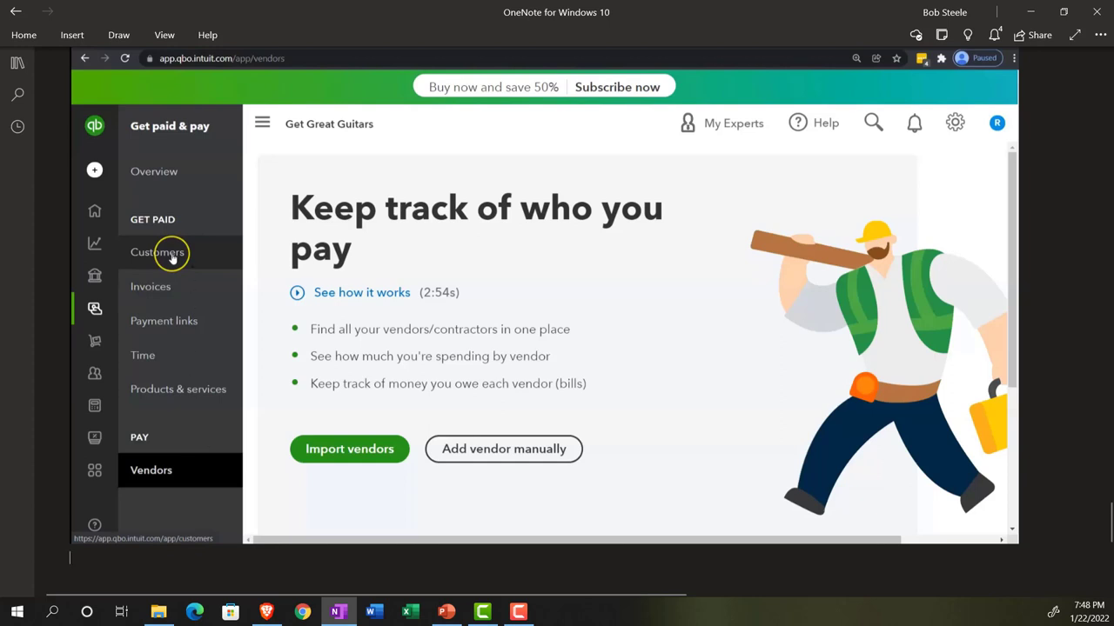
scroll(201, 464, down, 3)
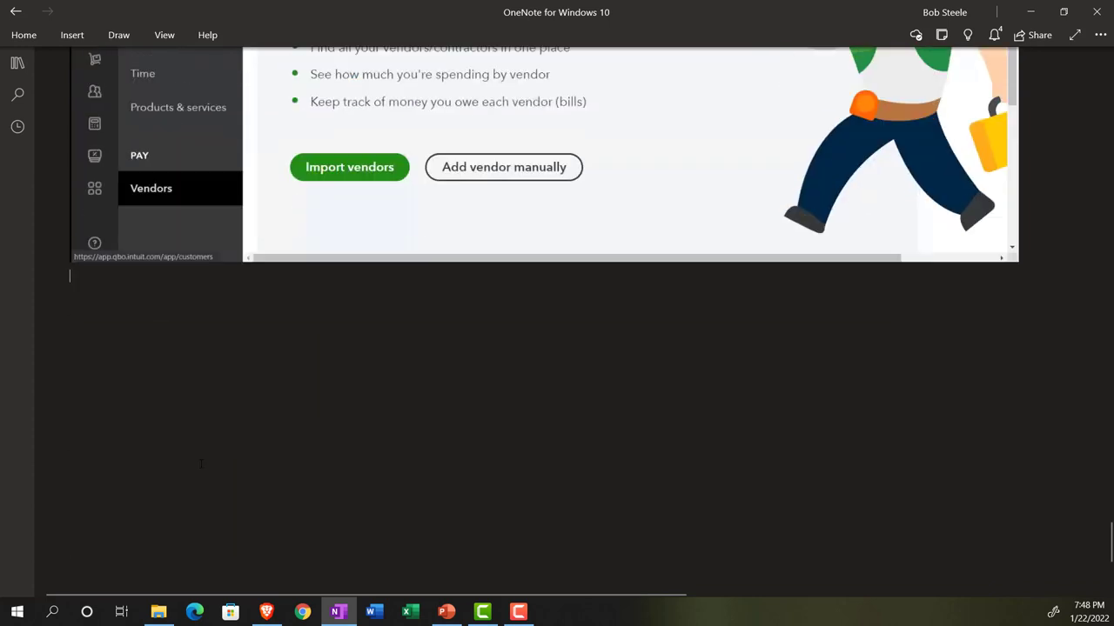